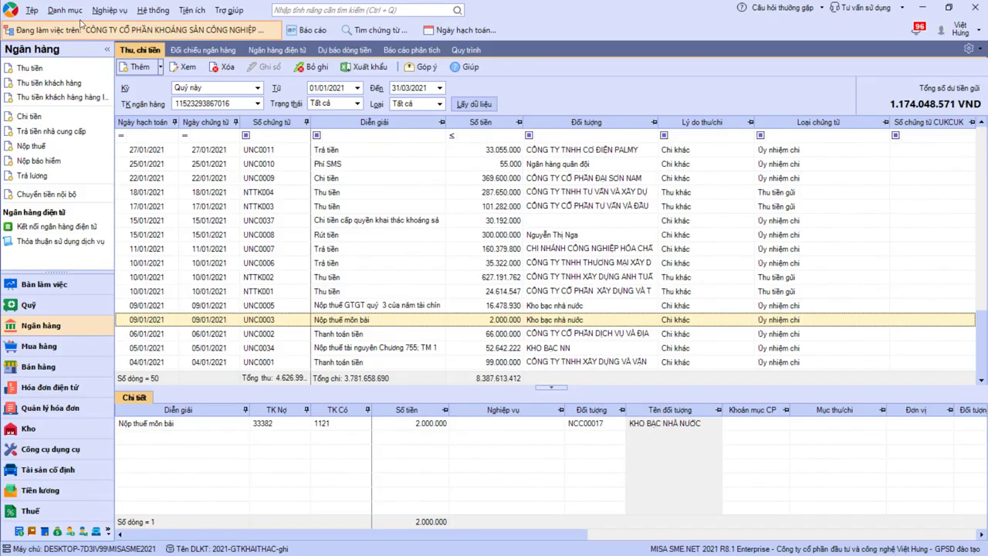
# Step: Open the opening balances list and locate account 33381, Thuế bảo vệ môi trường
pyautogui.click(102, 14)
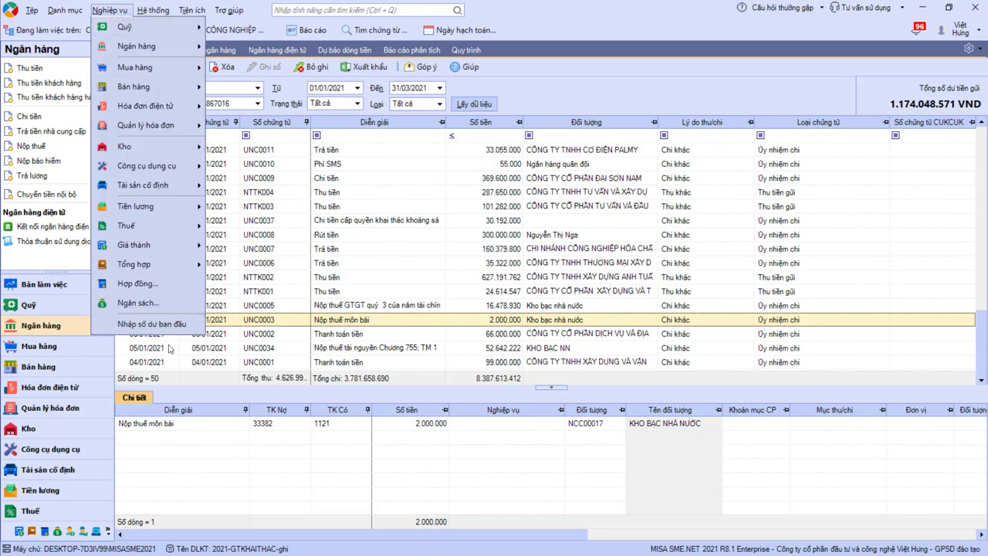
pyautogui.click(167, 328)
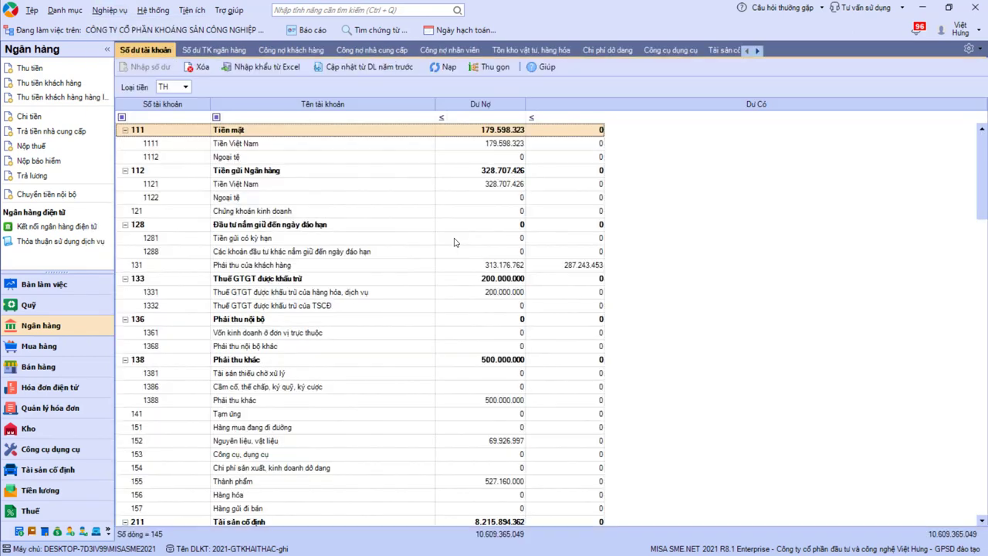
pyautogui.scroll(-9, 474, 311)
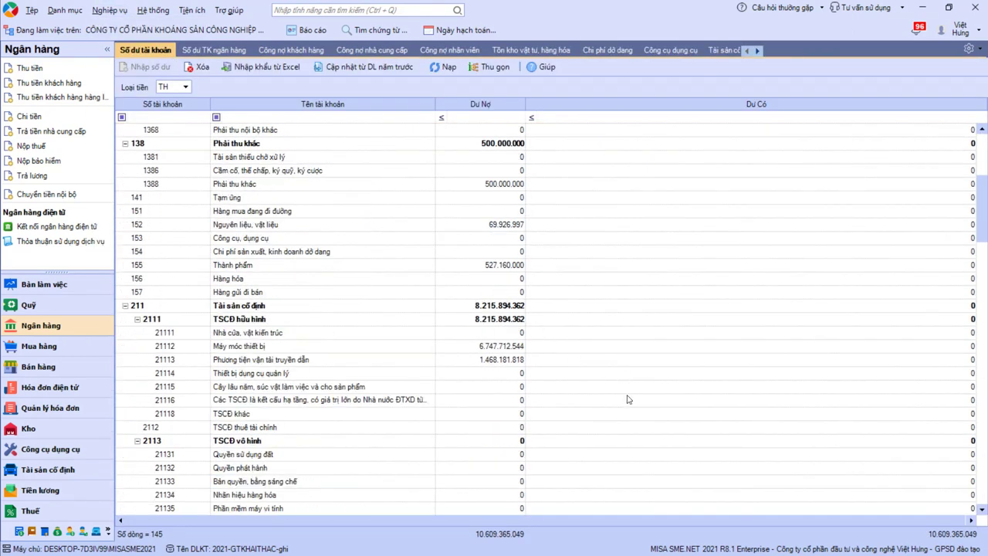
pyautogui.scroll(-10, 670, 412)
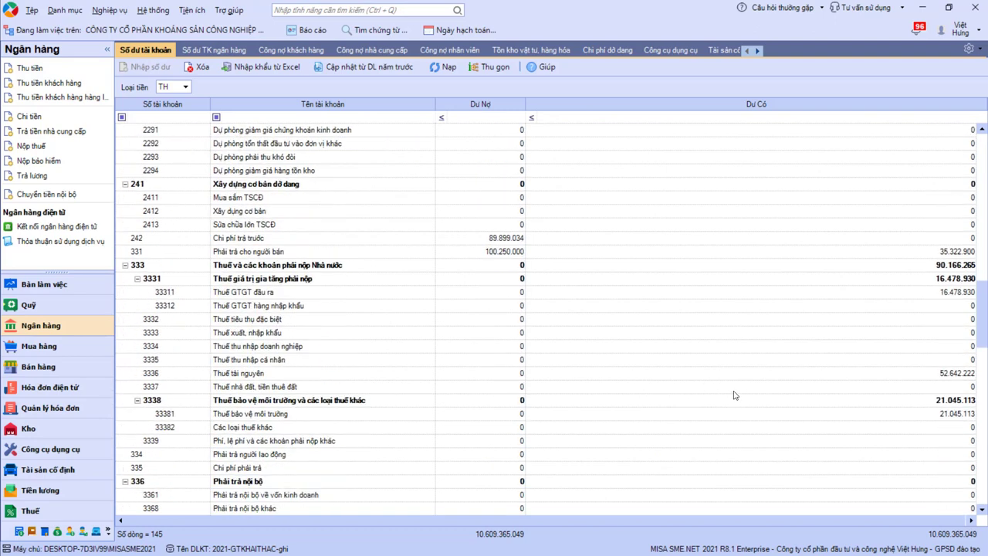
pyautogui.click(877, 420)
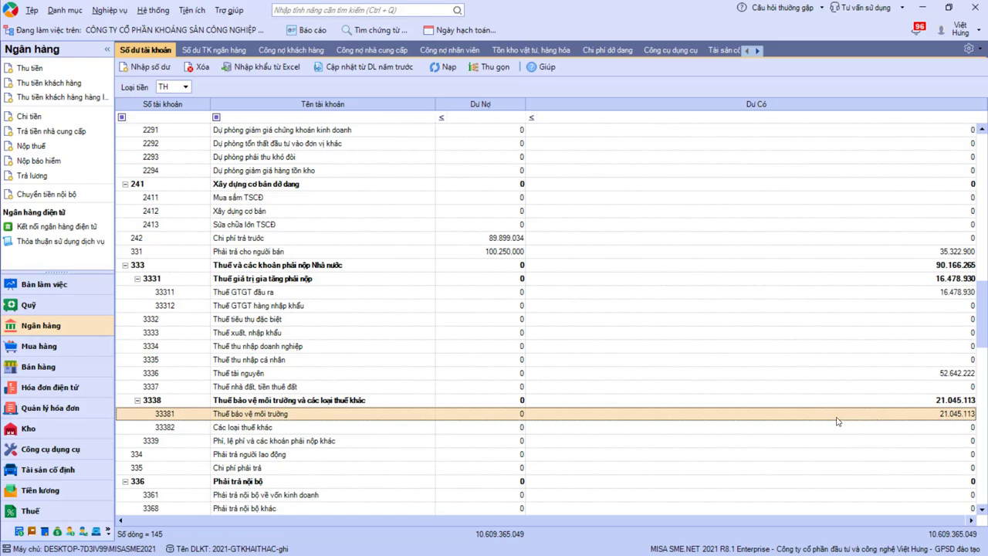
# Step: Switch to the "dinh khoan ghi video" workbook in Excel and enter the heading "Nộp tiền thuế bvmt" in cell G40
pyautogui.hotkey('alt', 'Tab')
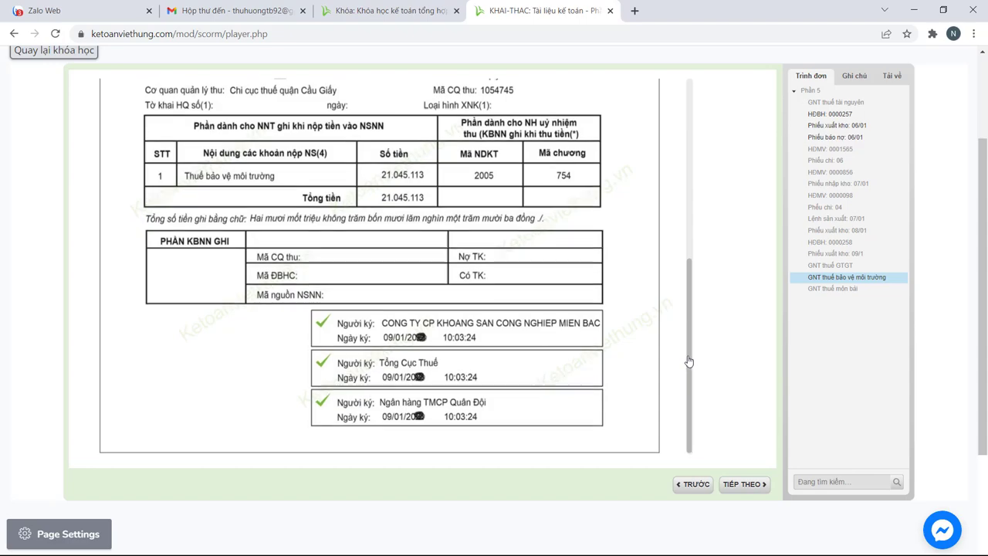
pyautogui.hotkey('alt', 'Tab')
pyautogui.scroll(-4, 311, 348)
pyautogui.click(277, 275)
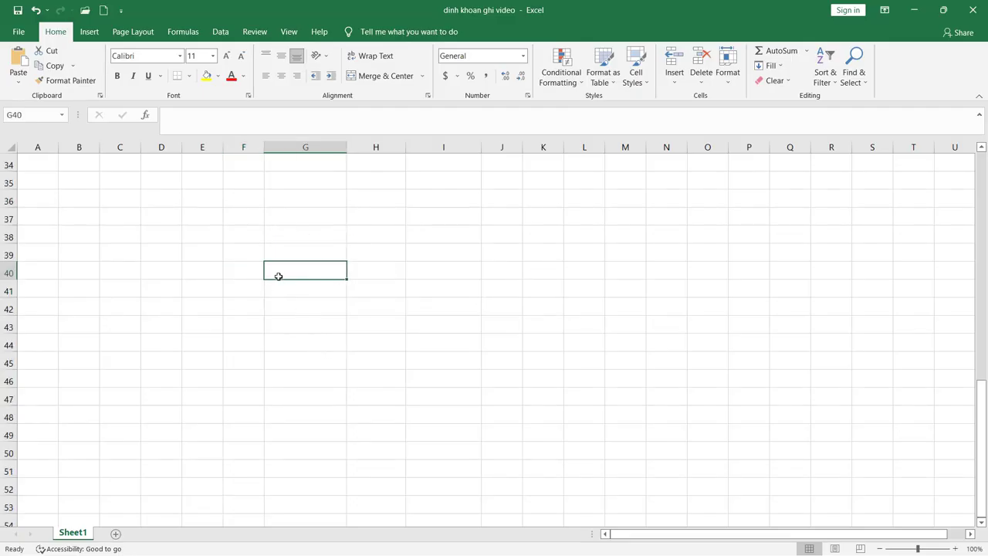
pyautogui.write('N')
pyautogui.write('ộp tiền thue')
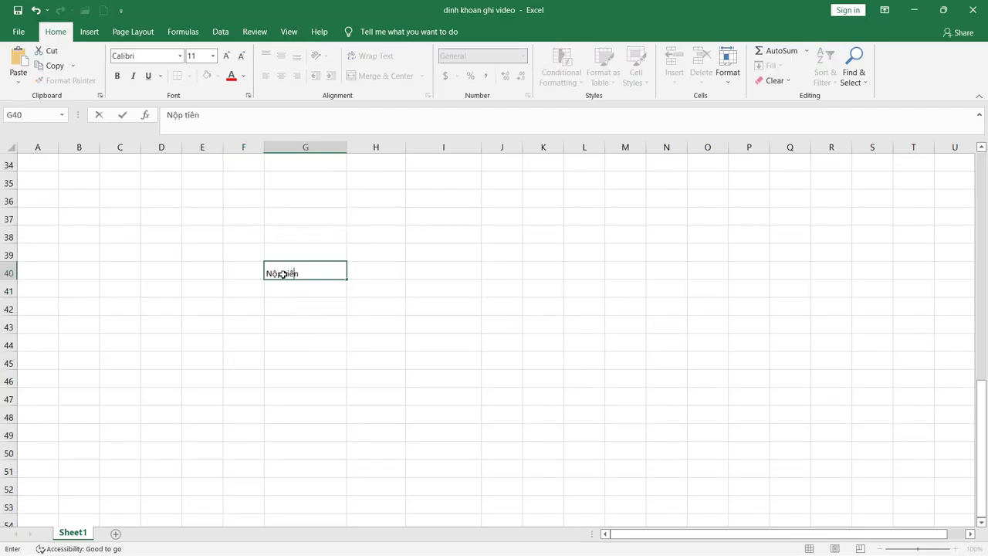
pyautogui.write(' bvmt')
pyautogui.press('Return')
# Step: List the accounts "TK 1121" and "TK 33381" in cells G41 and G42
pyautogui.write('TK')
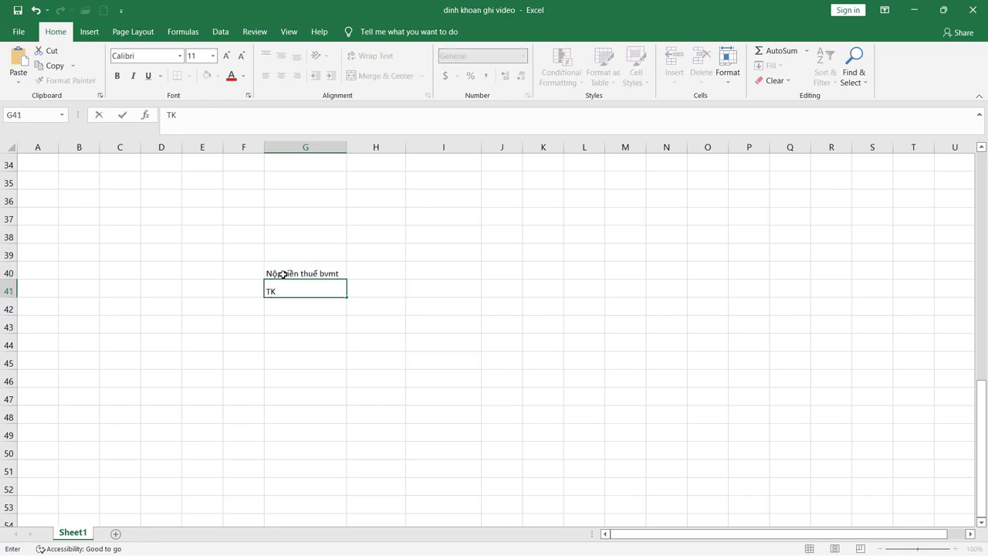
pyautogui.write(' 1121')
pyautogui.press('Return')
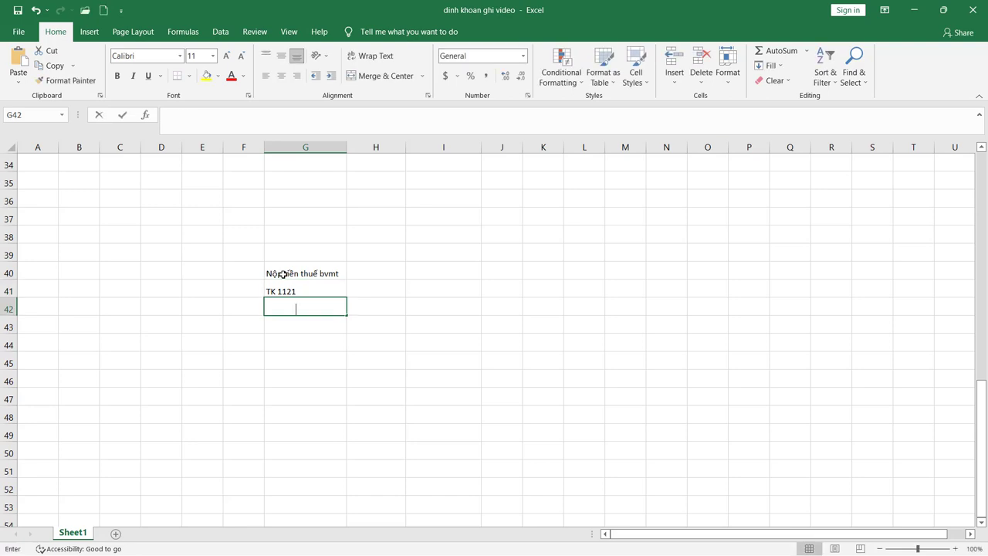
pyautogui.write('TK 33381')
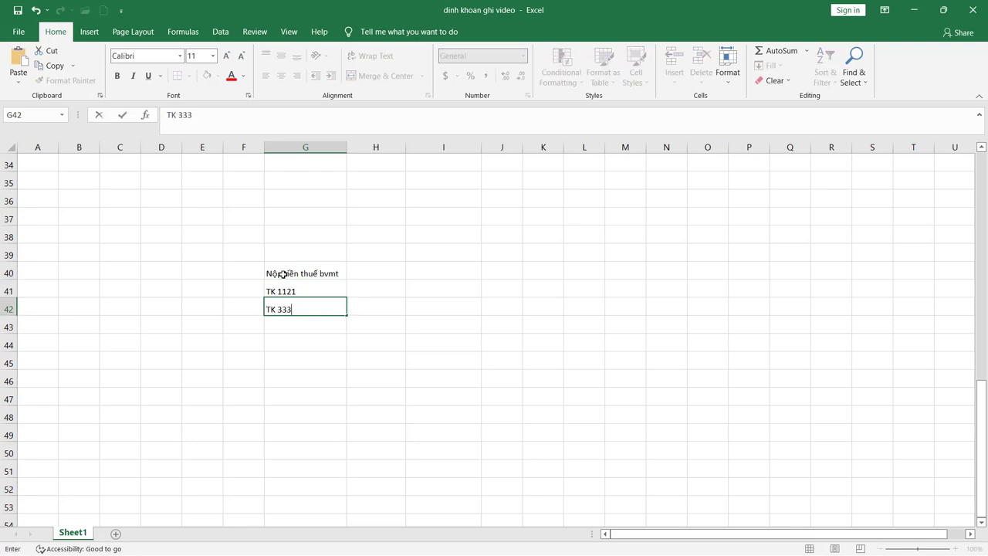
pyautogui.press('Tab')
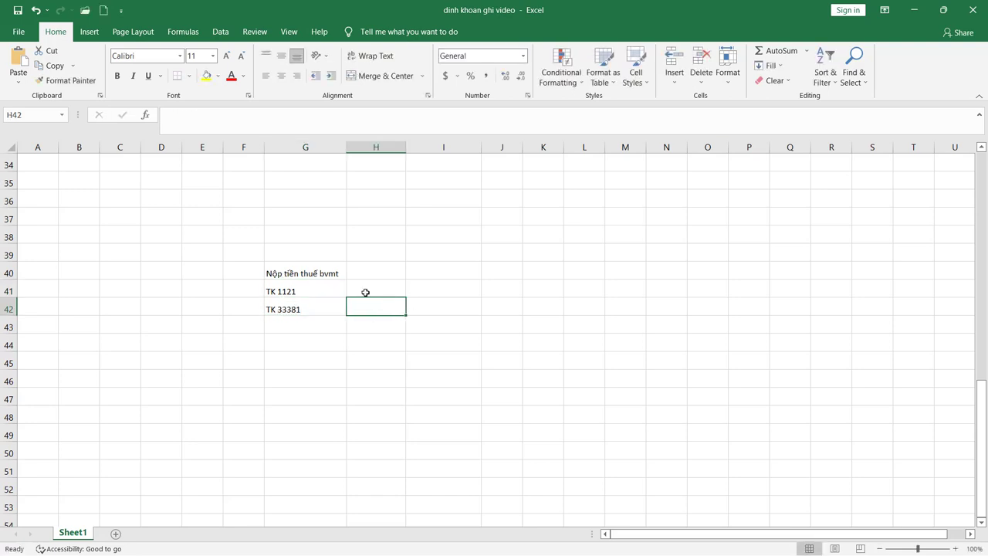
# Step: Mark both accounts as "giảm" in cells H41 and H42
pyautogui.click(367, 292)
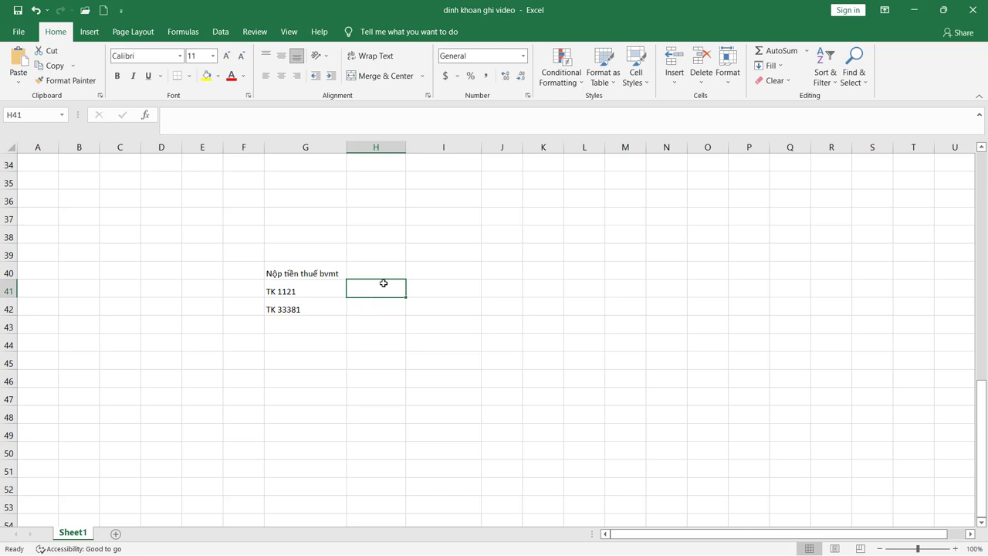
pyautogui.write('giảm')
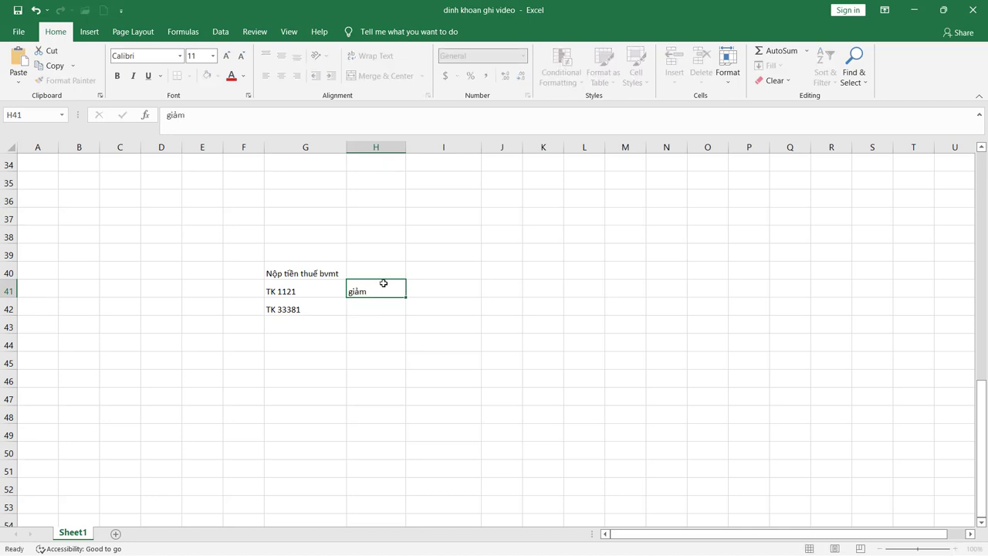
pyautogui.press('Return')
pyautogui.write('giam')
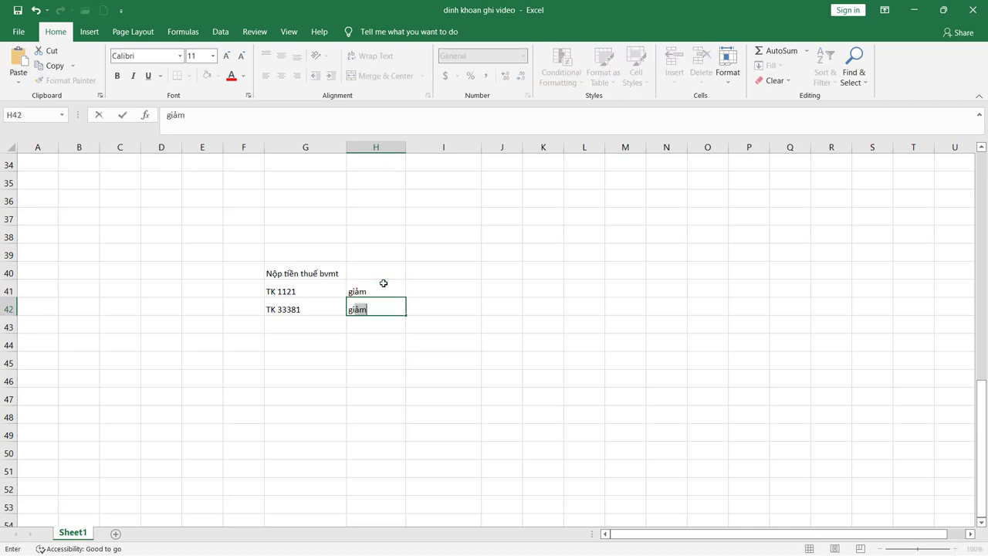
pyautogui.press('Return')
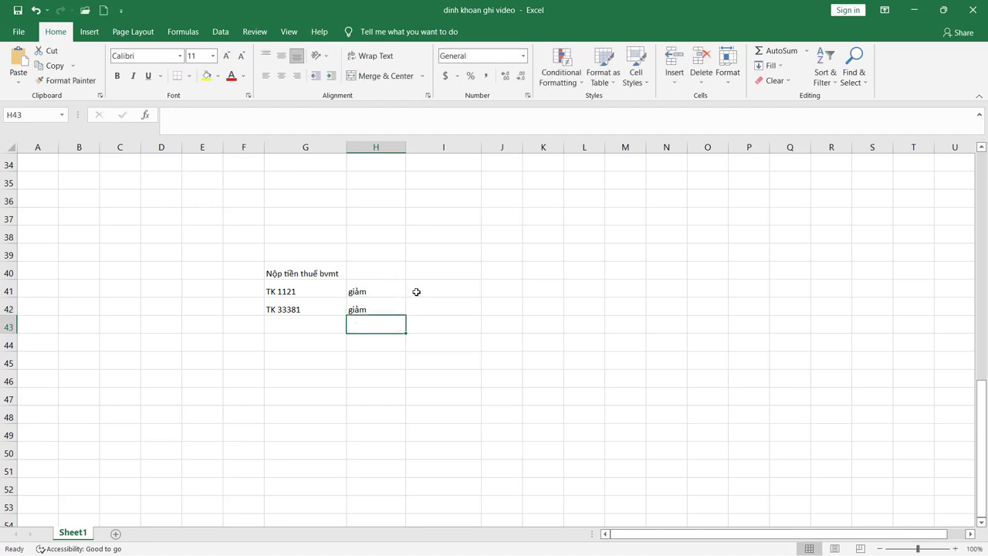
# Step: Enter "có" for TK 1121 in cell I41 and "nợ" for TK 33381 in cell I42
pyautogui.click(417, 292)
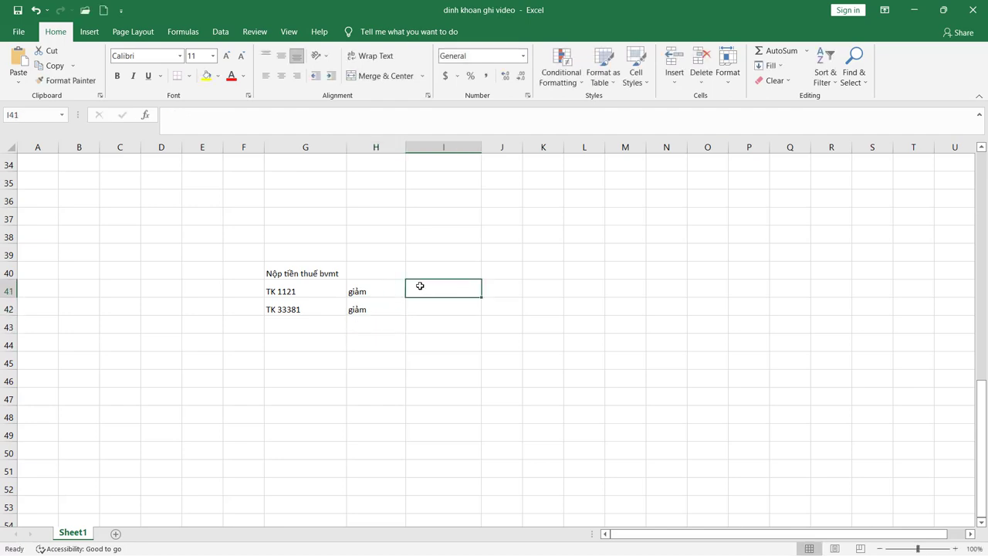
pyautogui.write('co')
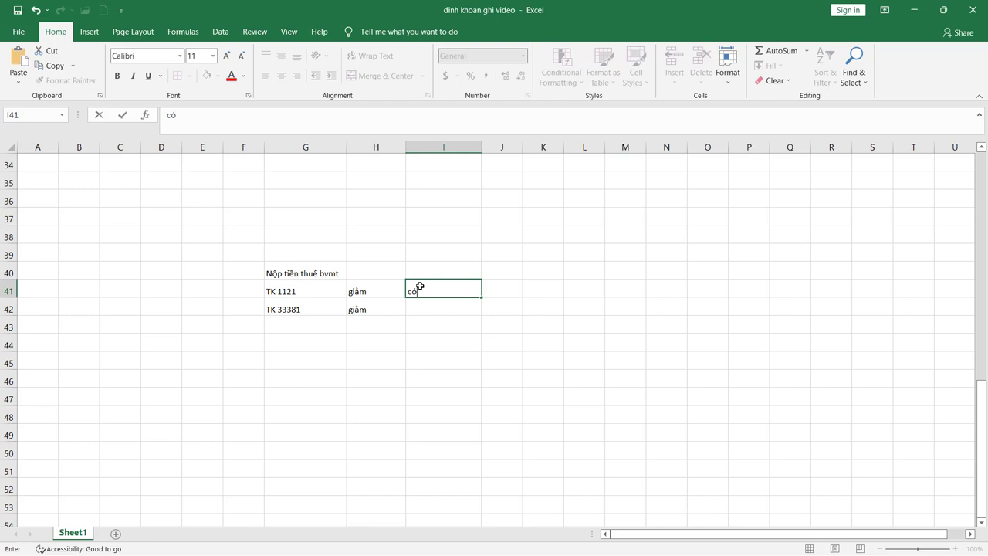
pyautogui.press('Return')
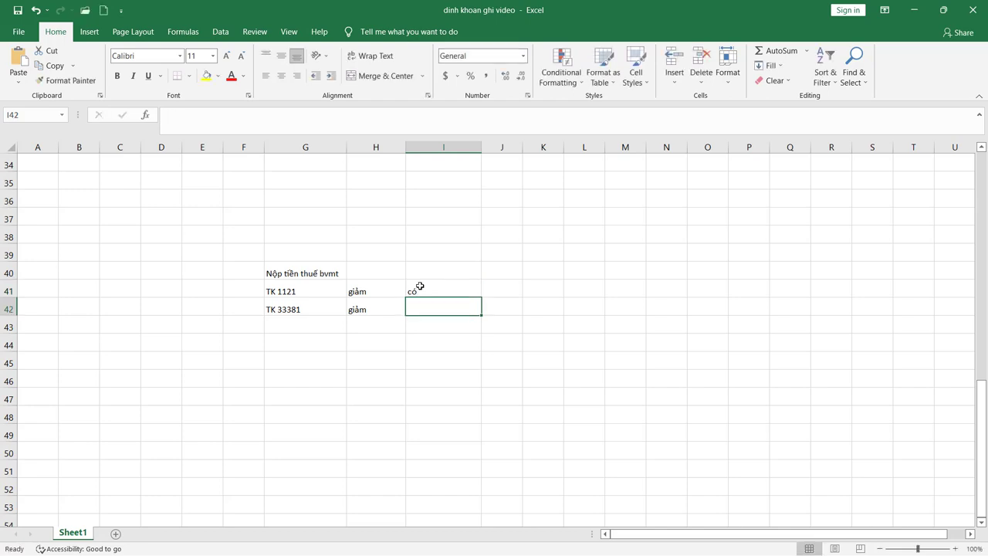
pyautogui.write('nợ')
pyautogui.press('Return')
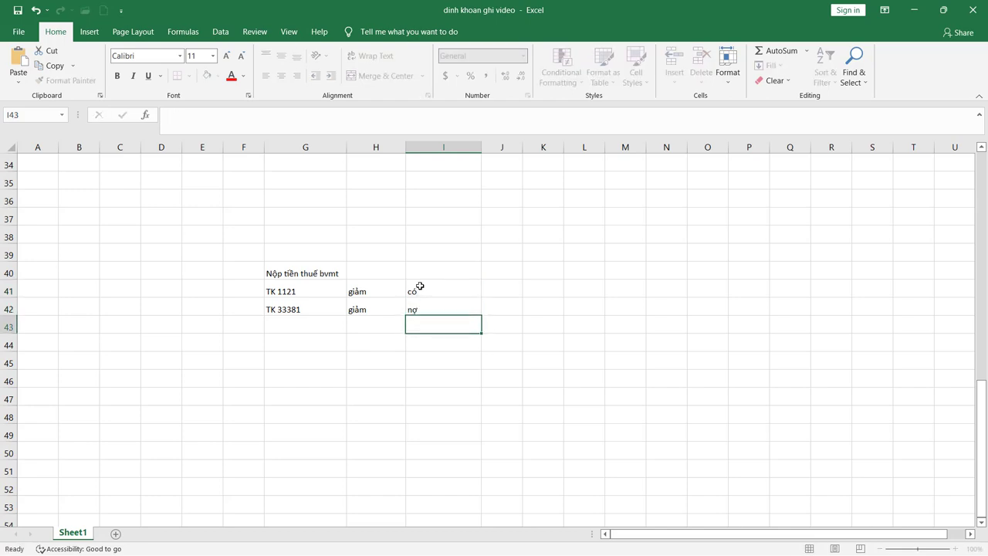
# Step: Add "=> định khoản" in G43, followed by the debit line for TK 33381 in G44 and "CÓ TK 1121" in G45
pyautogui.click(321, 319)
pyautogui.write("'=")
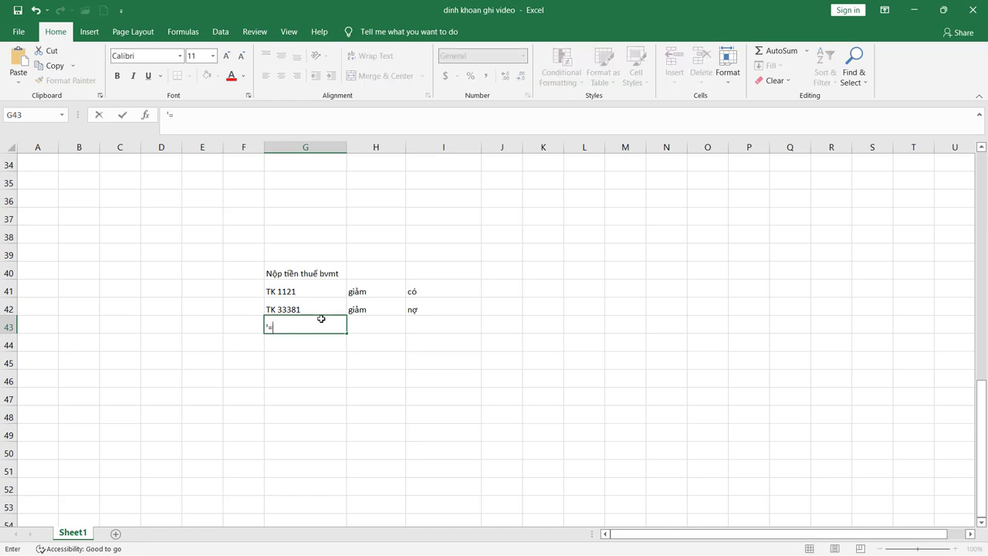
pyautogui.write('> định khoản')
pyautogui.press('Return')
pyautogui.write('Nơợ TK')
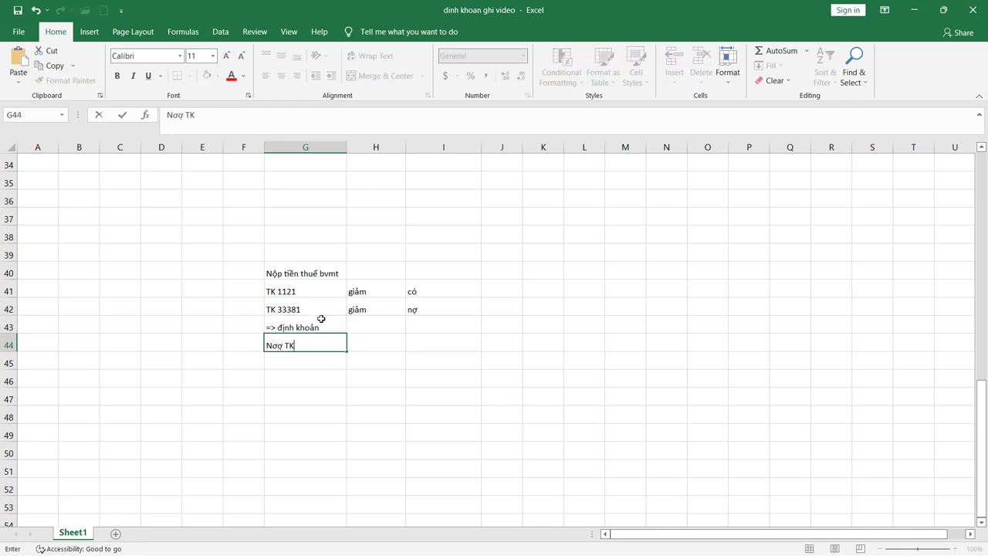
pyautogui.write(' 33381')
pyautogui.press('Return')
pyautogui.write('CÓ ')
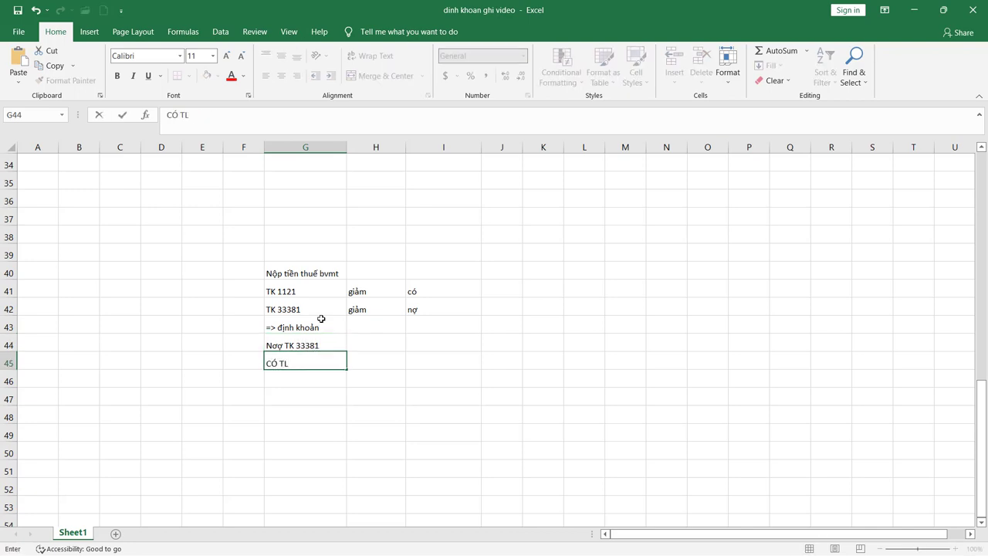
pyautogui.write('TK 1121')
pyautogui.press('Return')
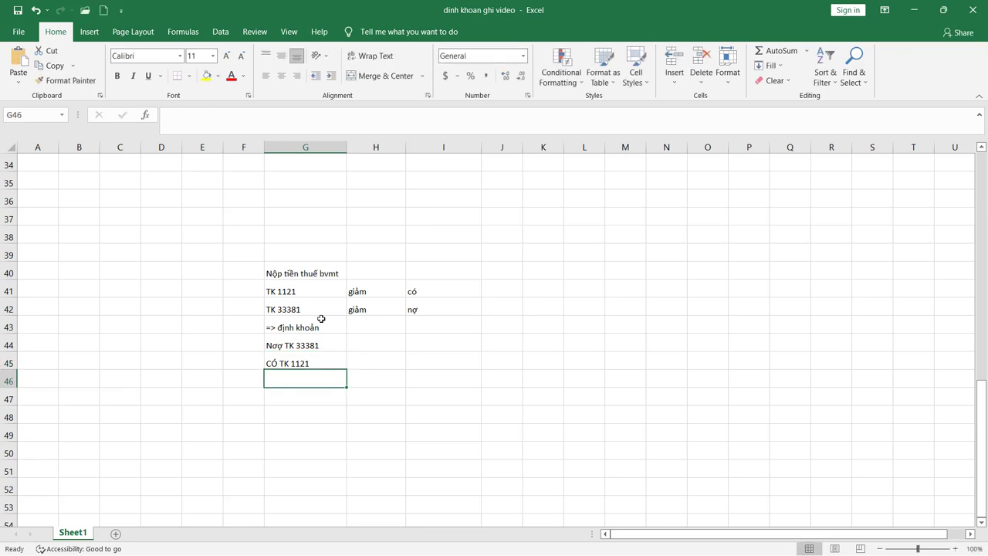
# Step: Correct the spelling of the debit line in cell G44 to "Nợ TK 33381"
pyautogui.doubleClick(281, 345)
pyautogui.press('BackSpace')
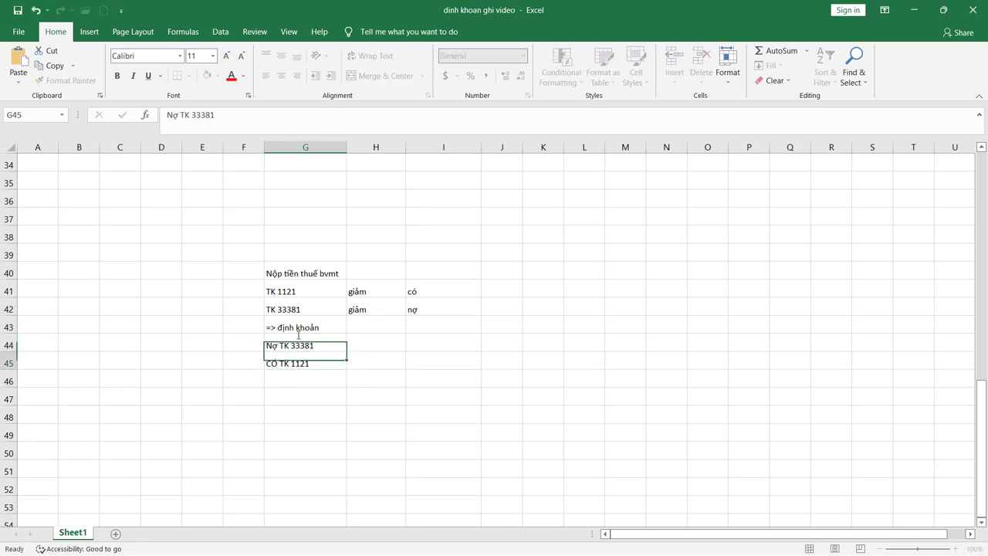
pyautogui.press('Return')
# Step: Switch to MISA SME.NET and create a new Chi tiền payment order in the Ngân hàng module
pyautogui.hotkey('alt', 'Tab')
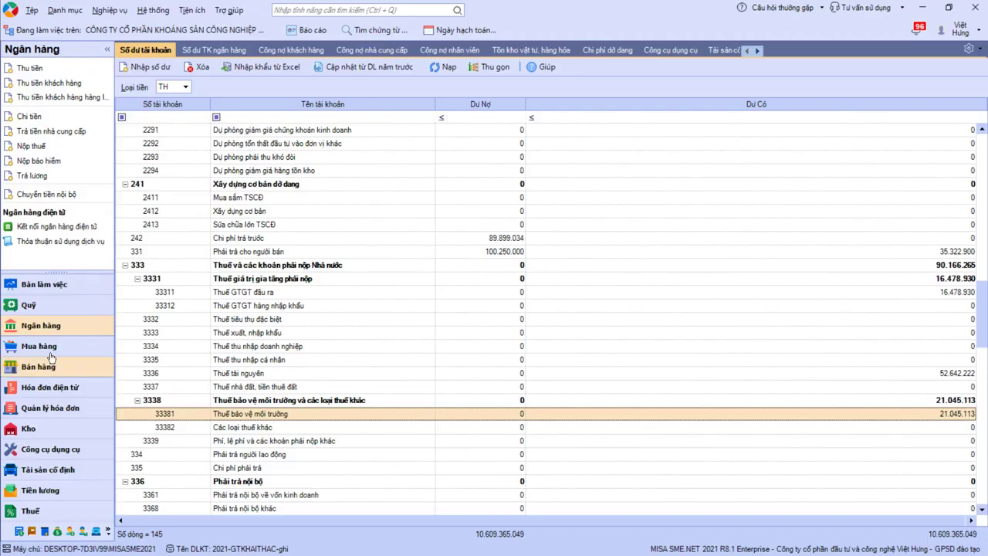
pyautogui.click(101, 320)
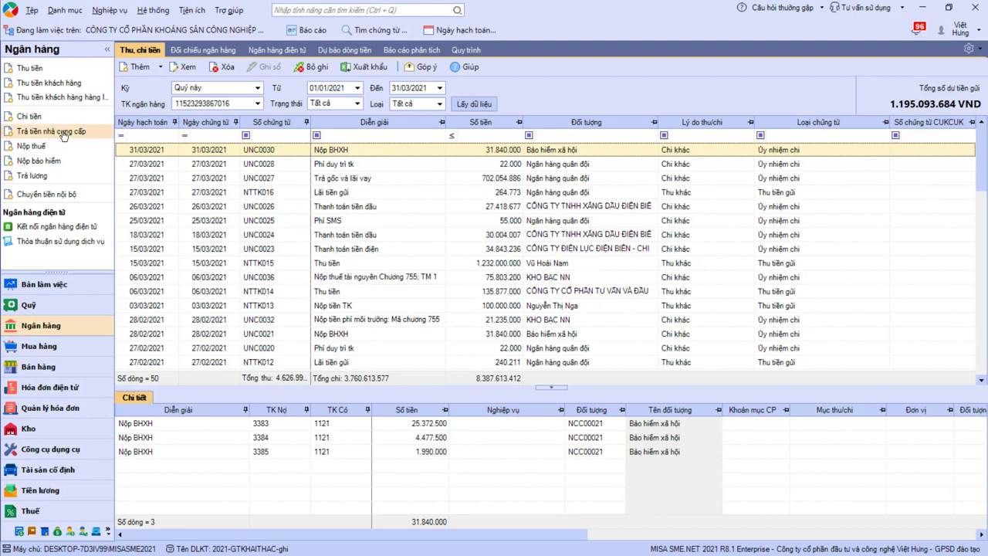
pyautogui.click(31, 116)
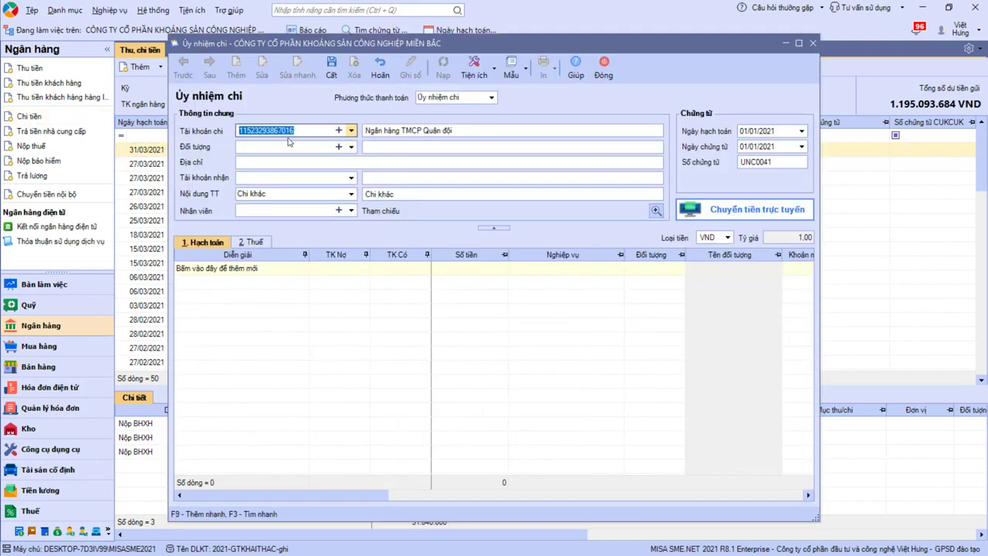
# Step: Set the voucher's payee to KHO BẠC NHÀ NƯỚC and its payment description to "Nộp thuế môi trường"
pyautogui.click(291, 144)
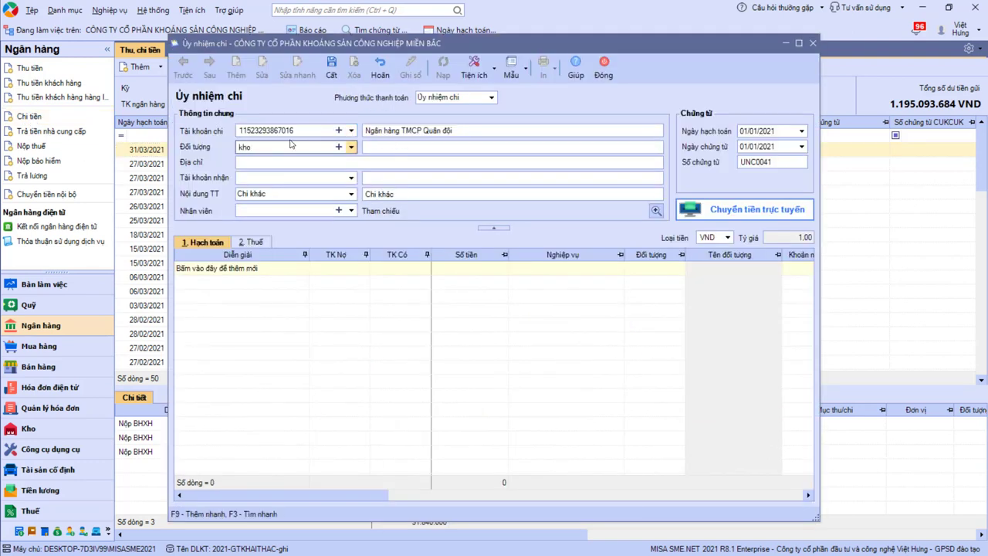
pyautogui.press('Return')
pyautogui.click(413, 194)
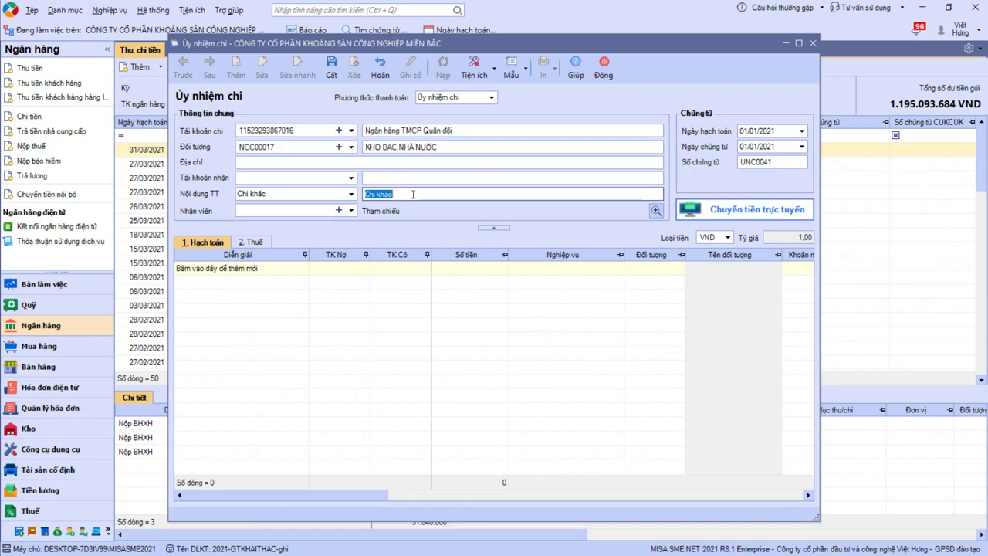
pyautogui.write('No')
pyautogui.write('p thuế môi trư')
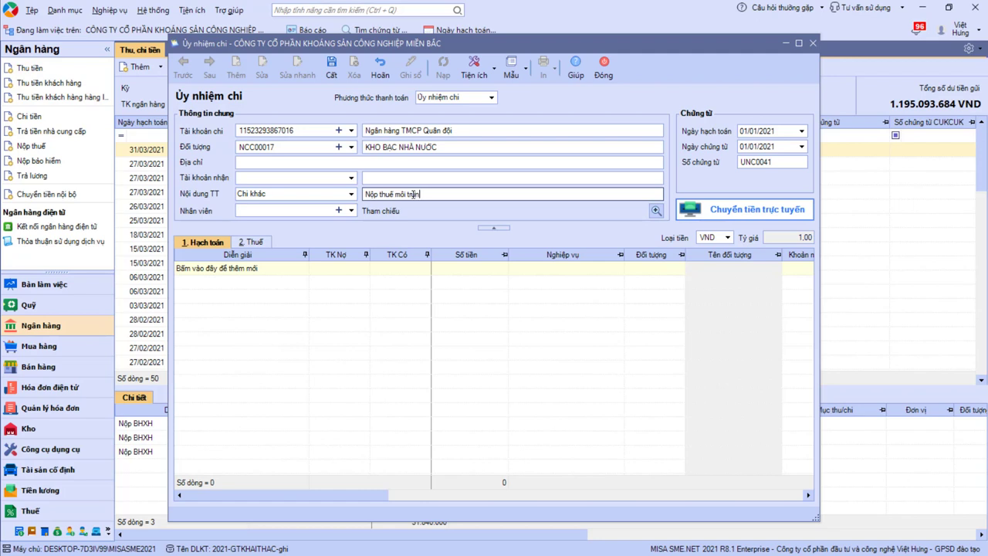
pyautogui.write('ờng')
pyautogui.press('Tab')
pyautogui.click(418, 196)
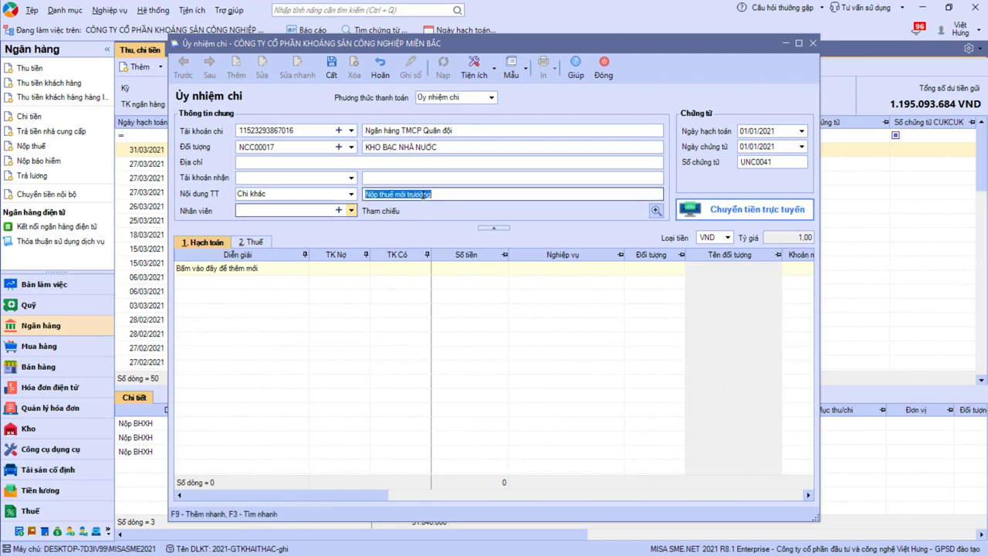
pyautogui.click(424, 190)
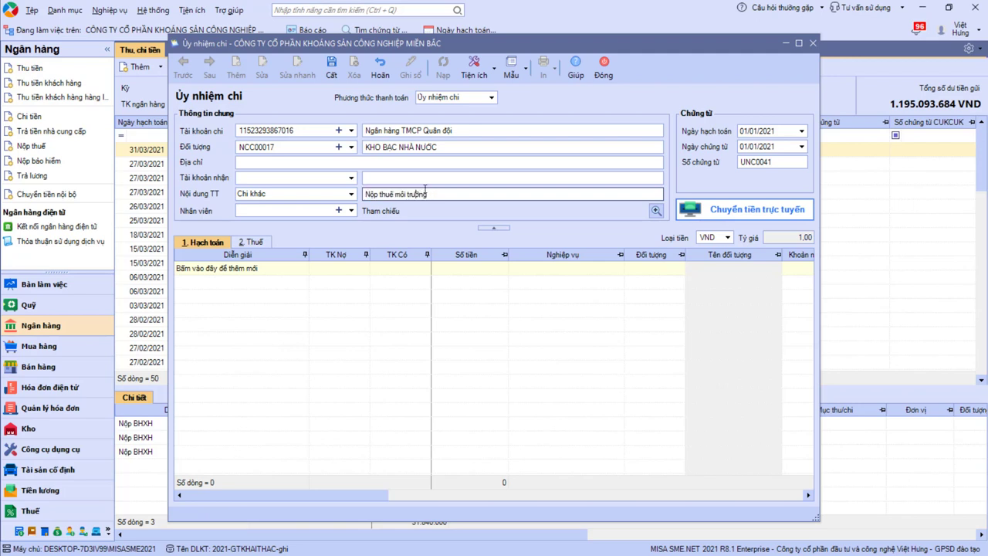
# Step: Set the voucher's posting and document dates to 09/01/2021 and its accounting line's debit account to 33381
pyautogui.click(746, 132)
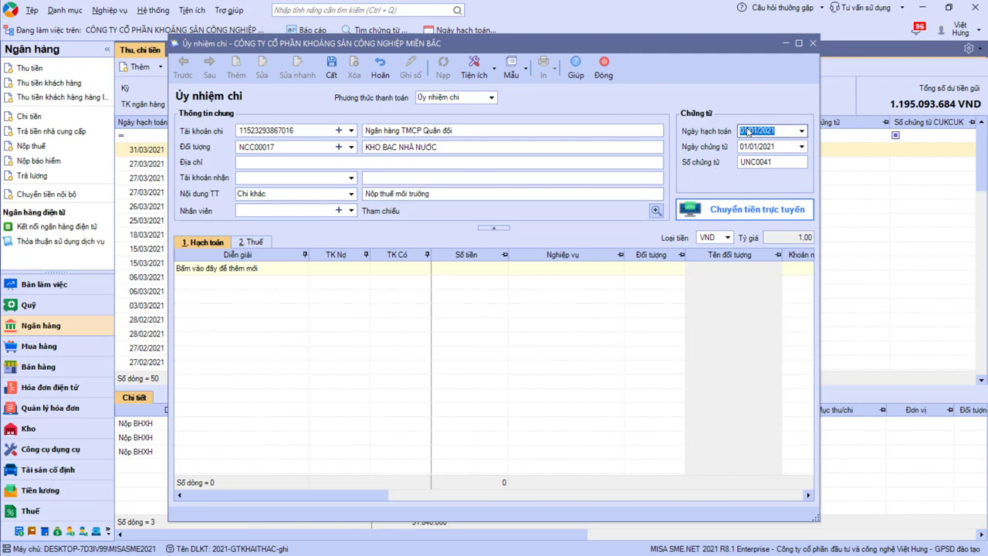
pyautogui.click(340, 267)
pyautogui.write('33381')
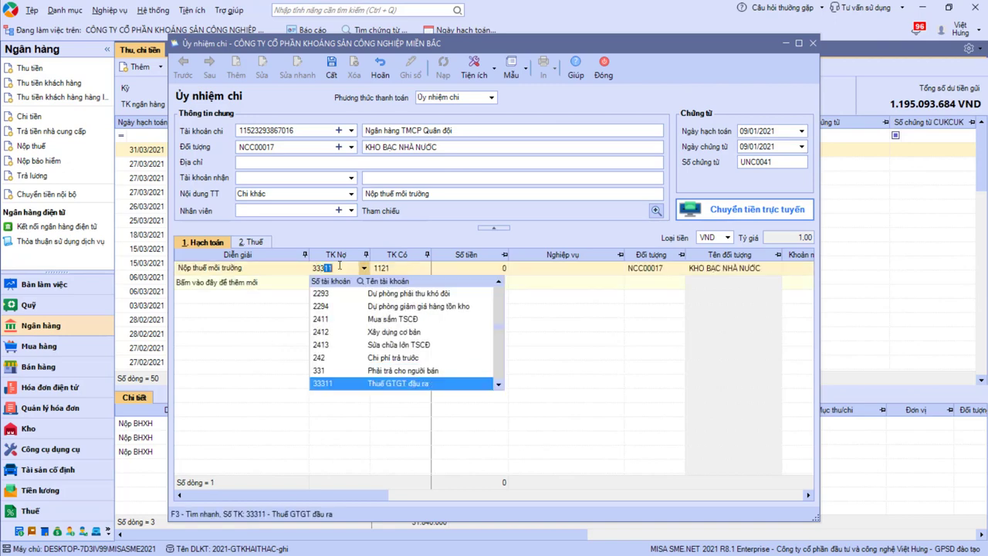
pyautogui.press('Tab')
# Step: Enter the amount 21.045.113 from the tax payment slip on the accounting line, save the voucher and close it
pyautogui.click(451, 267)
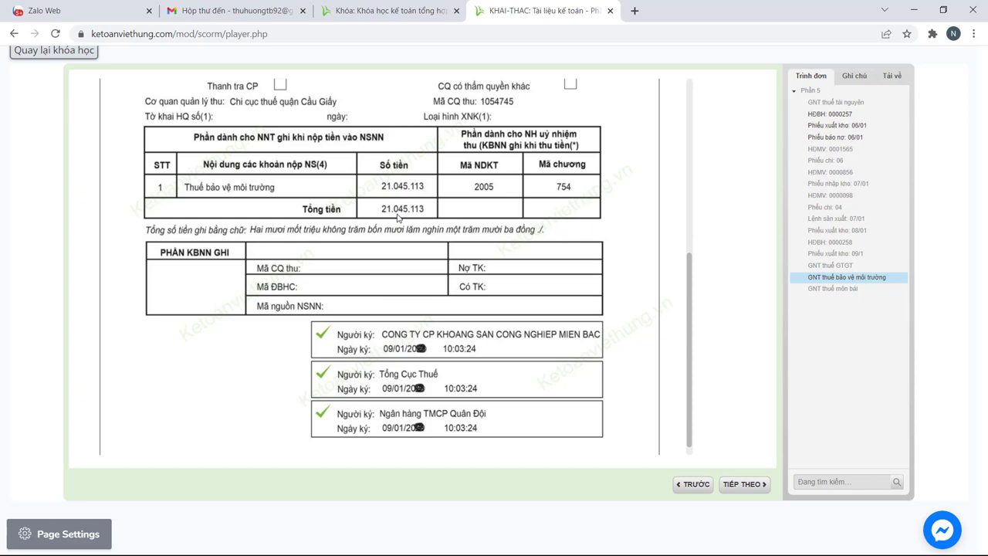
pyautogui.write('21045113')
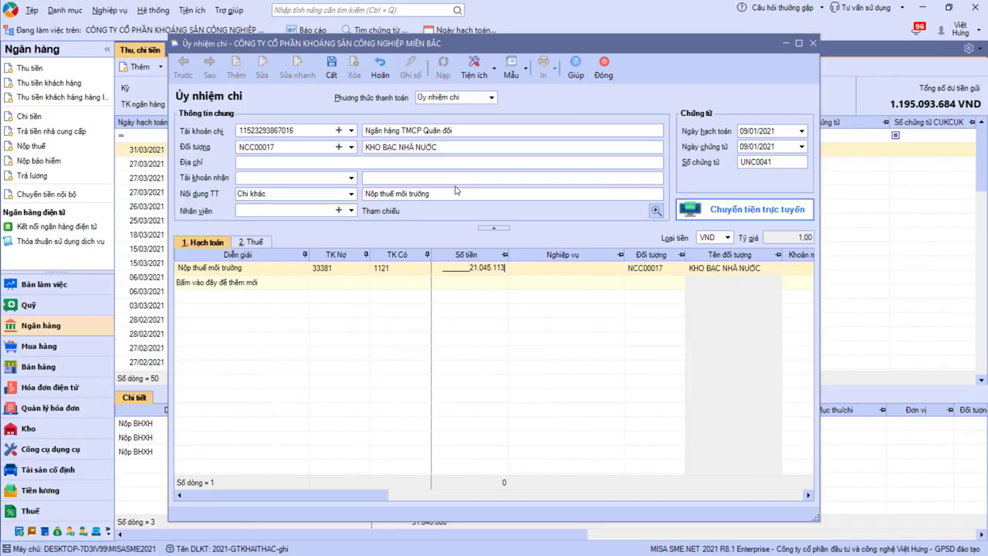
pyautogui.press('Tab')
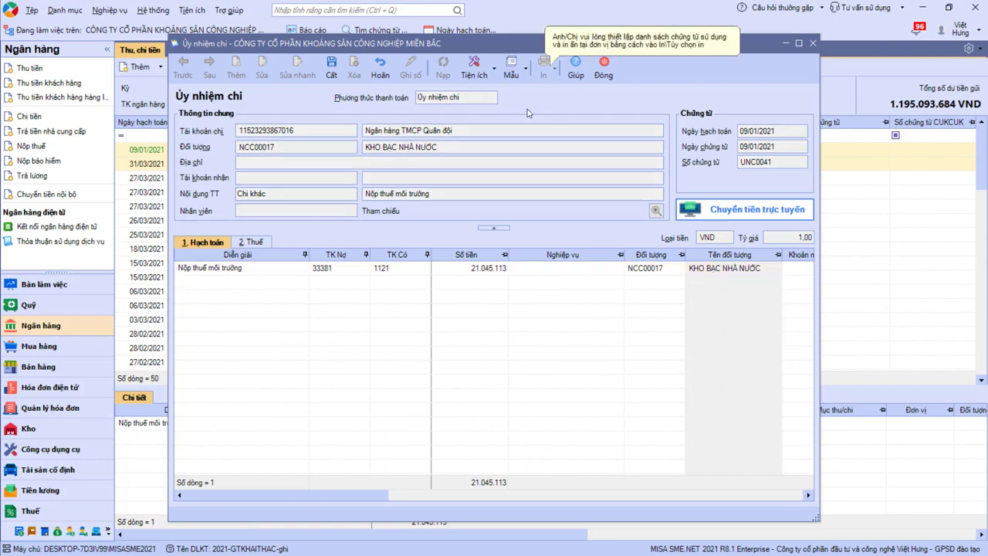
pyautogui.click(603, 65)
# Step: Generate the F01-DNN trial balance for Tháng 1 at account level 3, check account 33381, and close the report
pyautogui.click(297, 29)
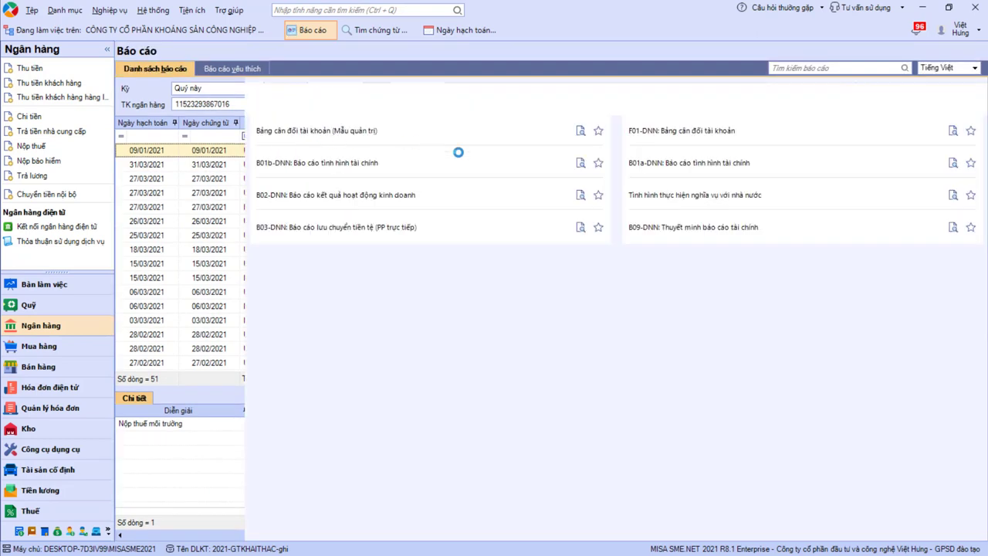
pyautogui.click(656, 135)
pyautogui.write('1')
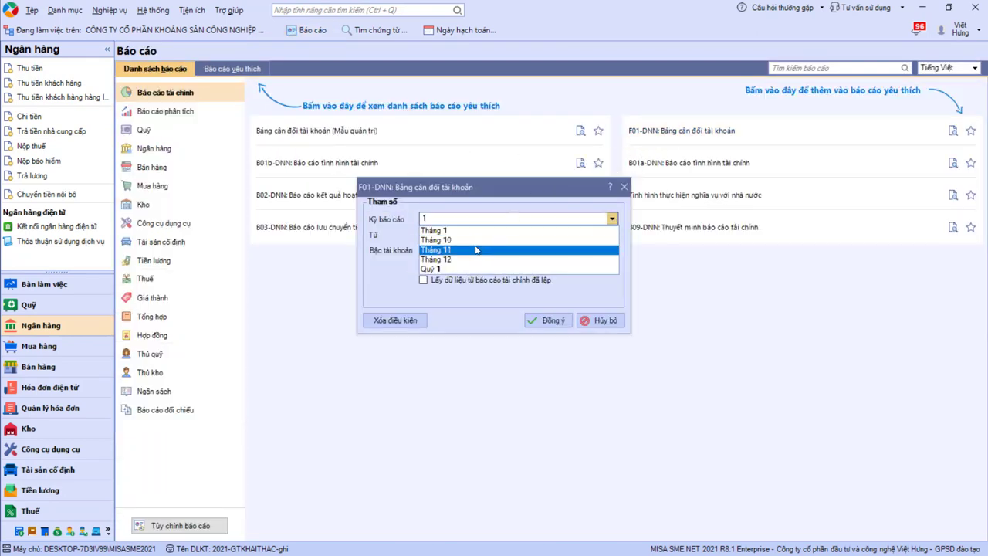
pyautogui.click(468, 229)
pyautogui.click(483, 250)
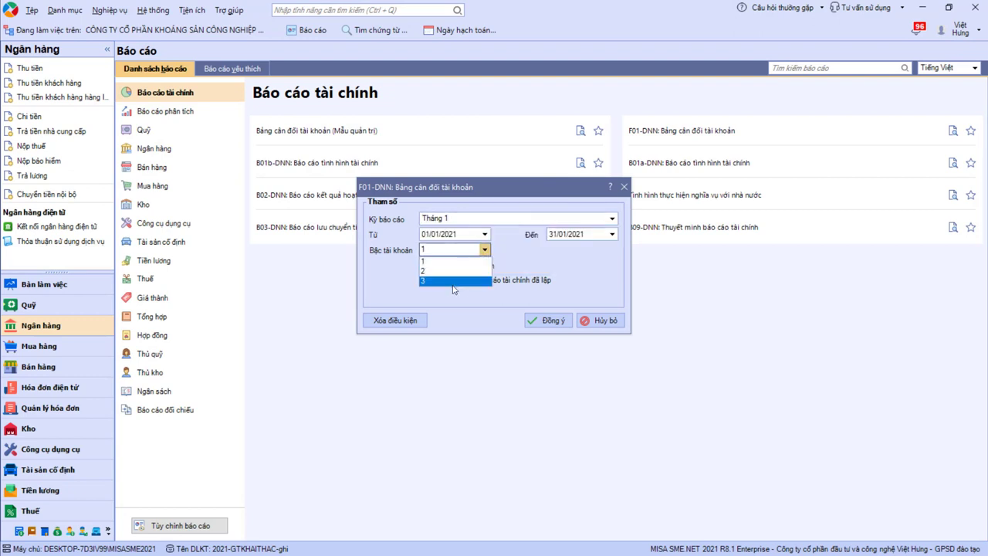
pyautogui.click(441, 281)
pyautogui.click(423, 266)
pyautogui.click(546, 320)
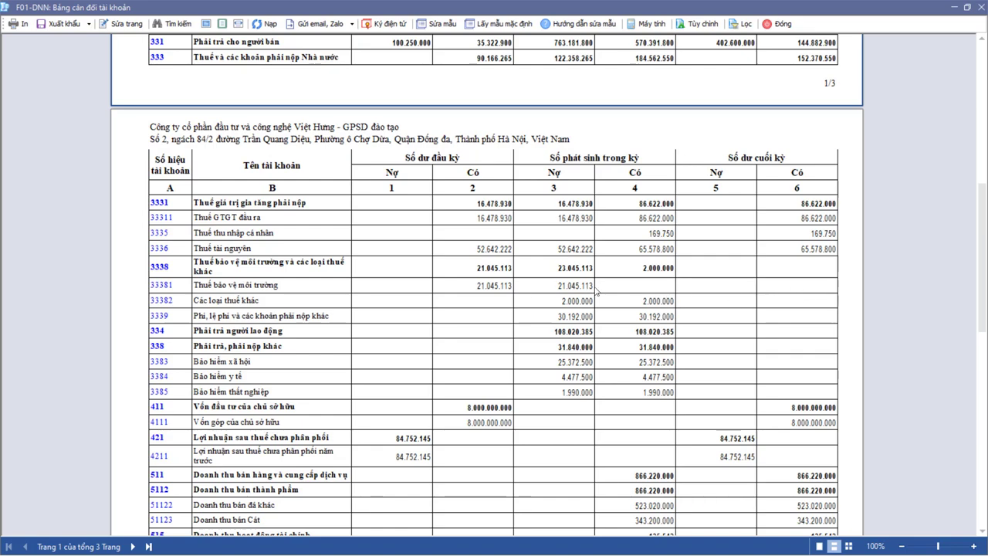
pyautogui.click(778, 24)
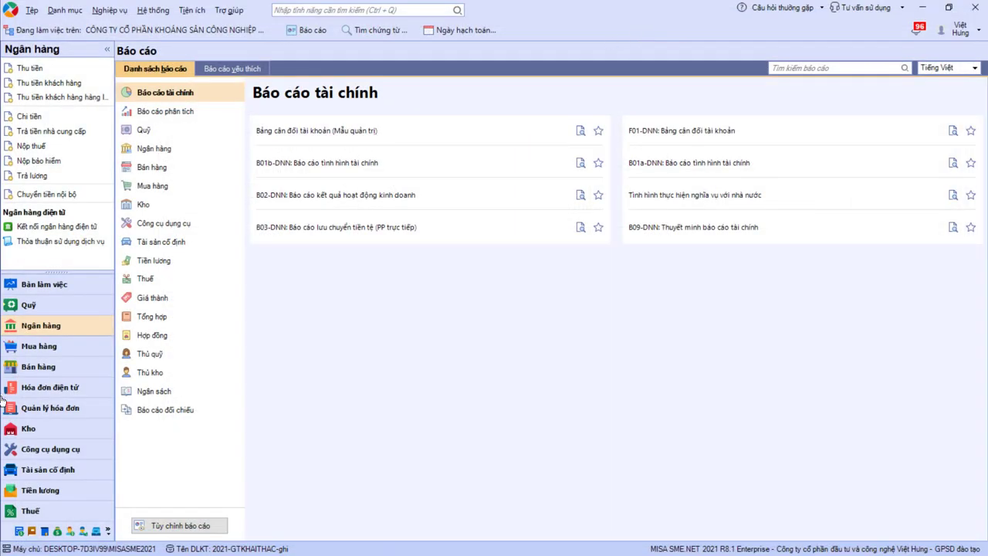
# Step: Reopen the Nộp thuế môi trường voucher dated 09/01/2021 from the Ngân hàng list and check its debit account
pyautogui.click(70, 335)
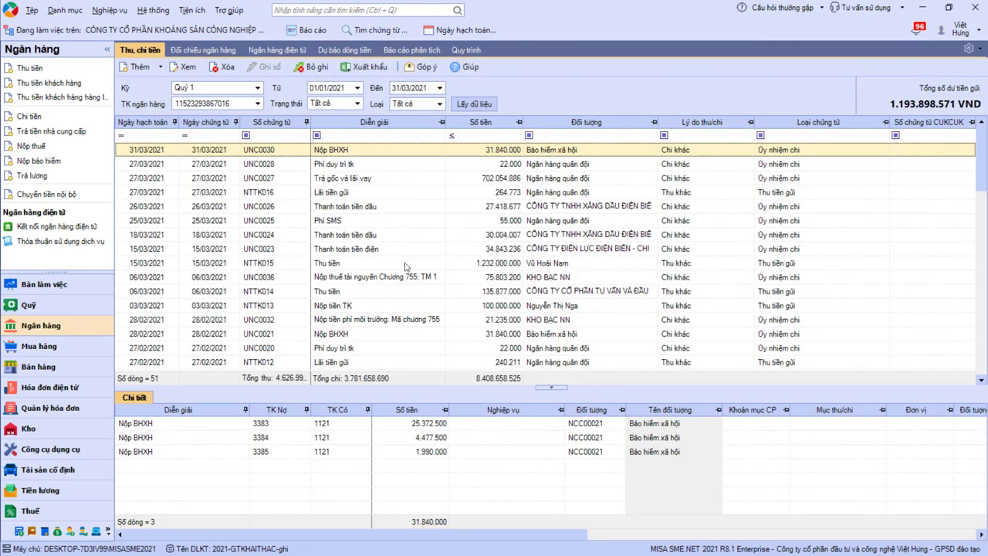
pyautogui.scroll(-10, 405, 278)
pyautogui.scroll(-10, 409, 298)
pyautogui.click(391, 318)
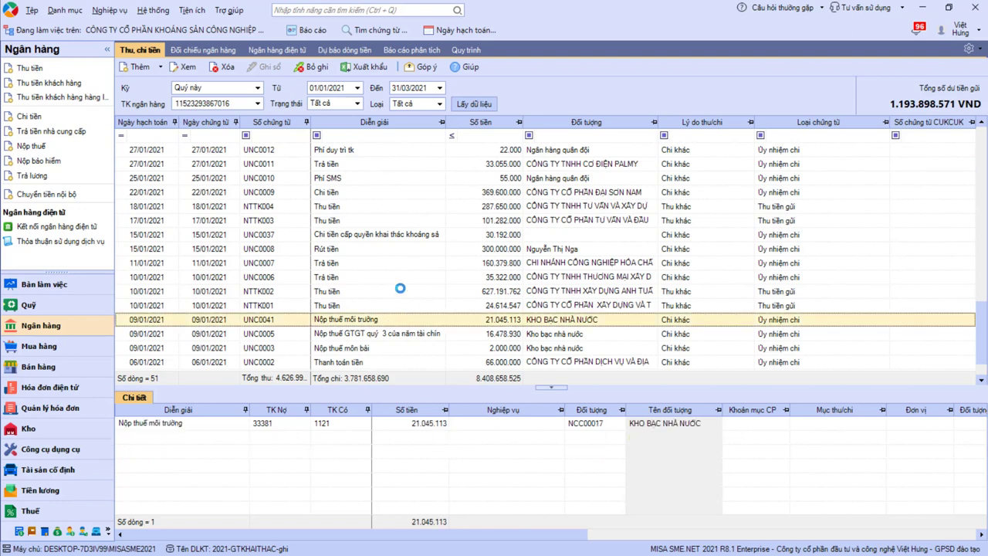
pyautogui.click(322, 268)
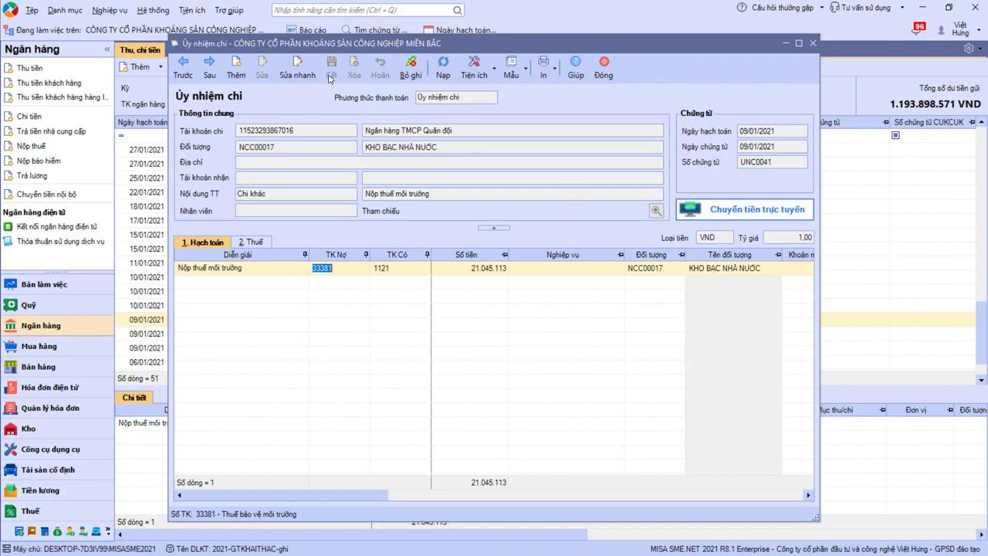
# Step: Switch to the browser and review the environmental protection tax payment slip
pyautogui.hotkey('alt', 'Tab')
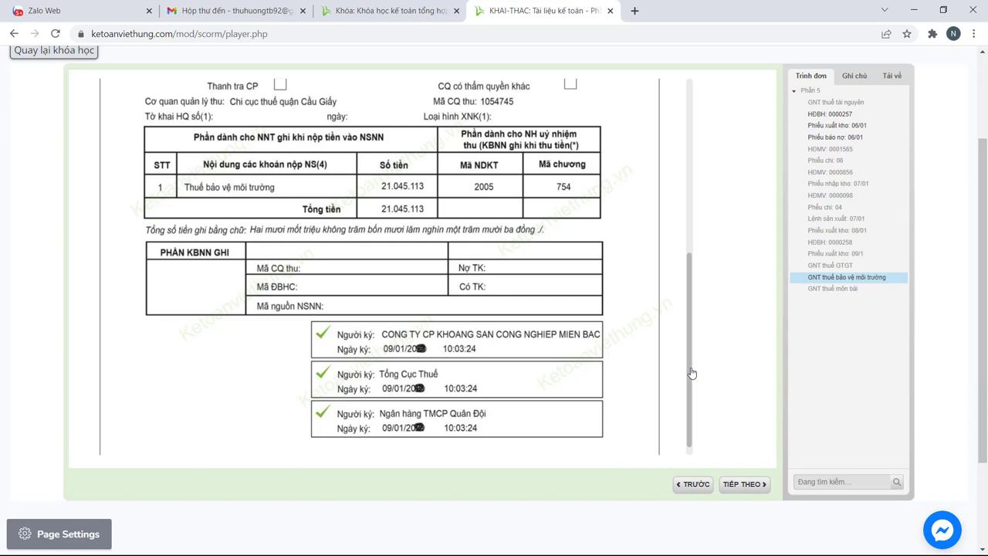
pyautogui.scroll(1, 692, 373)
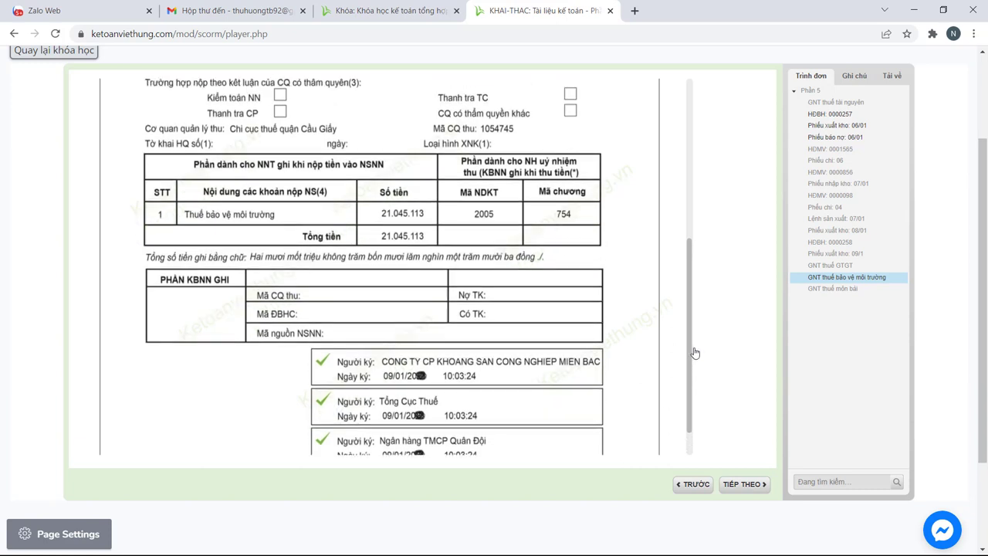